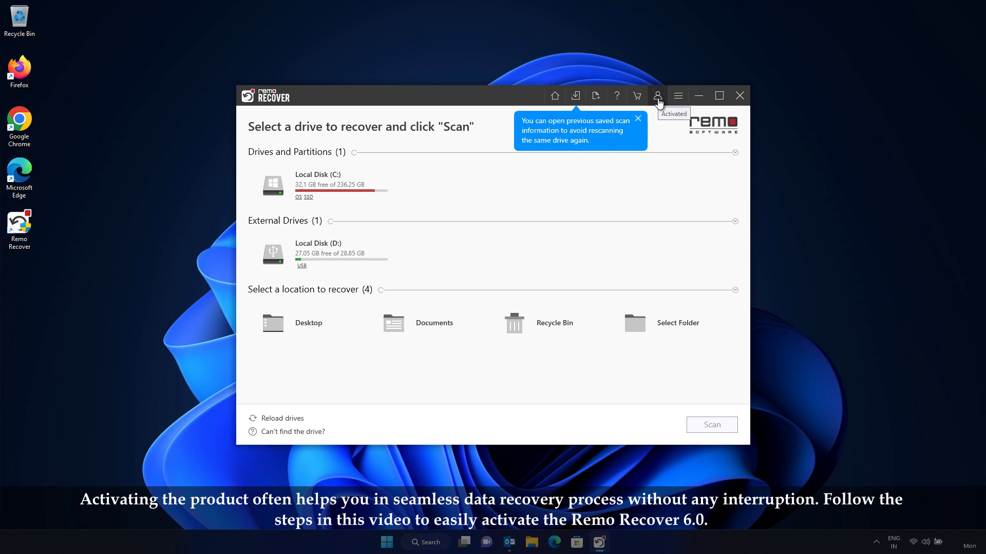
Close Remo Recover and open the Product Activation email in Outlook, selecting its subject line
click(739, 95)
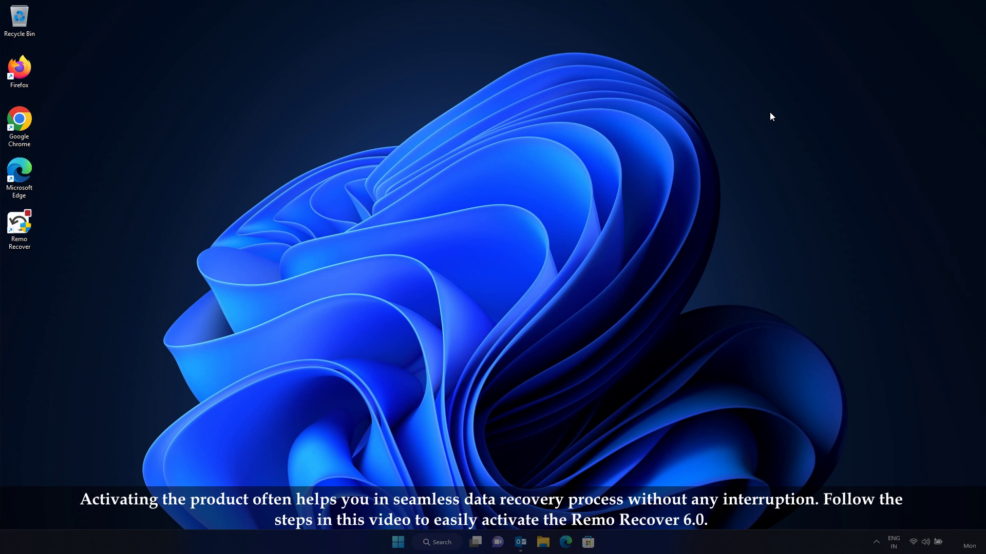
click(520, 542)
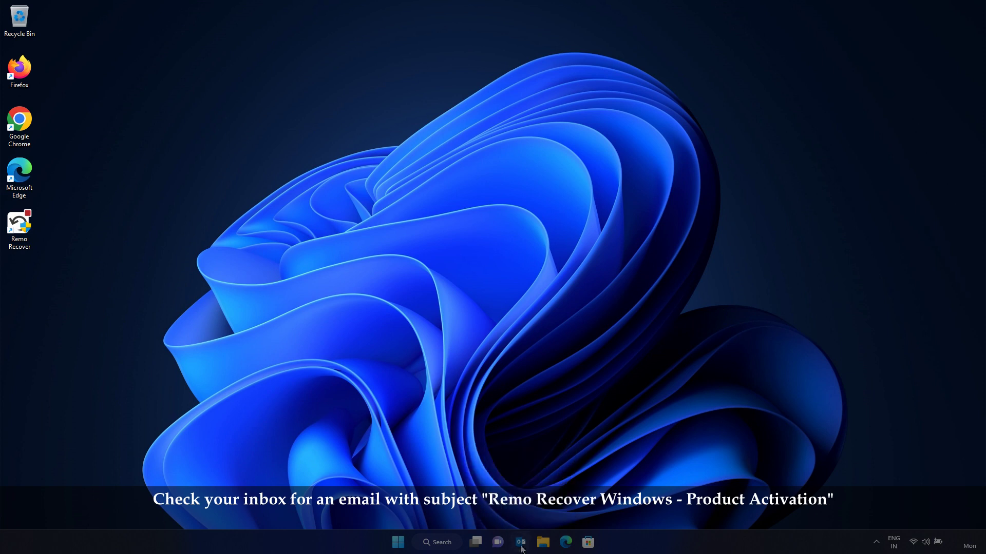
triple_click(42, 110)
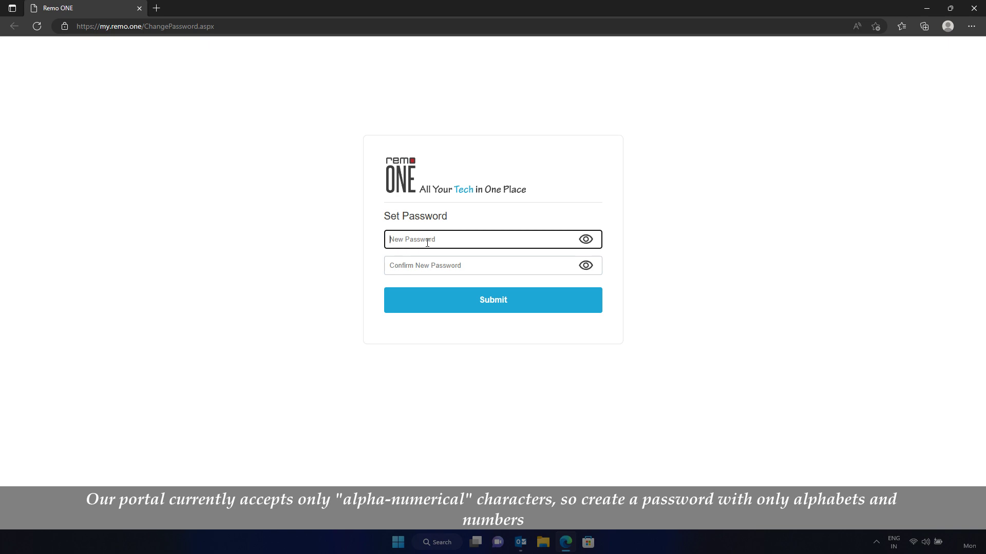
Paste the new account password into New Password and Confirm New Password, then submit
key(ctrl+v)
key(Tab)
key(ctrl+v)
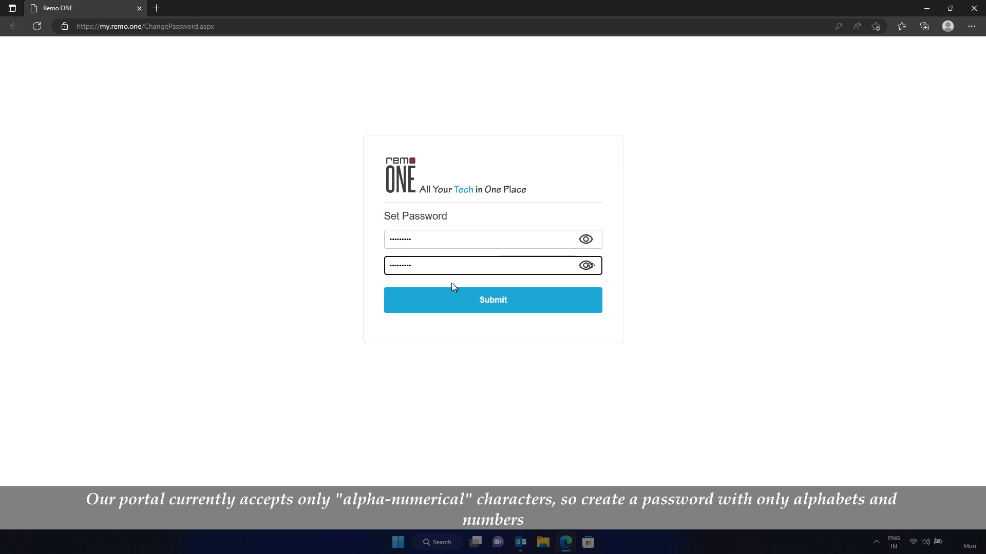
click(448, 300)
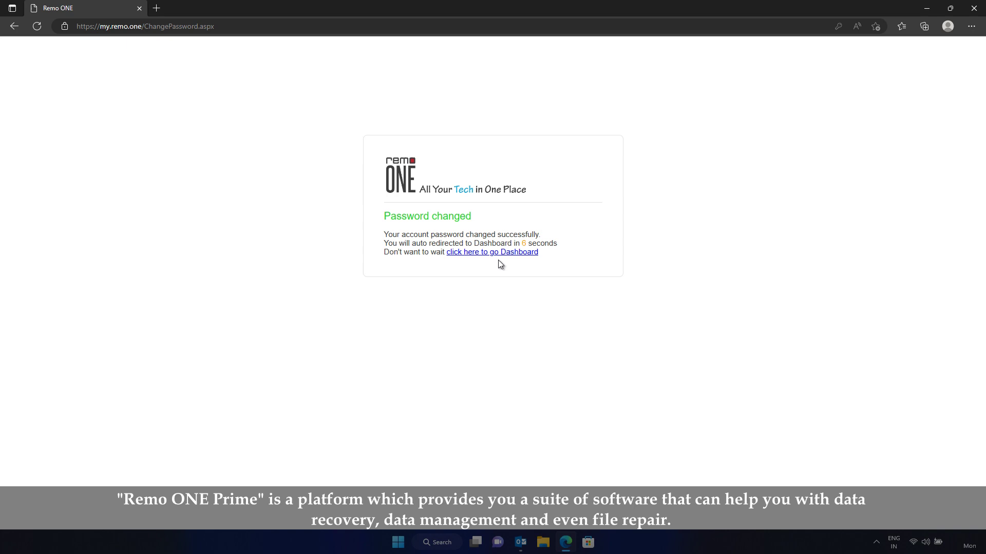
Check Order Details and Account Details on the Your Account page, then minimize the browser
click(499, 257)
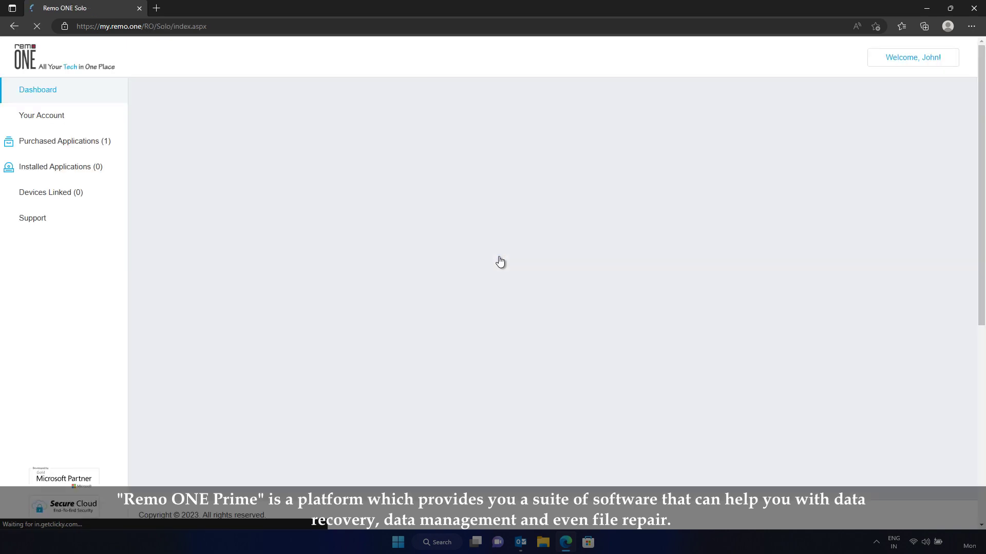
click(77, 116)
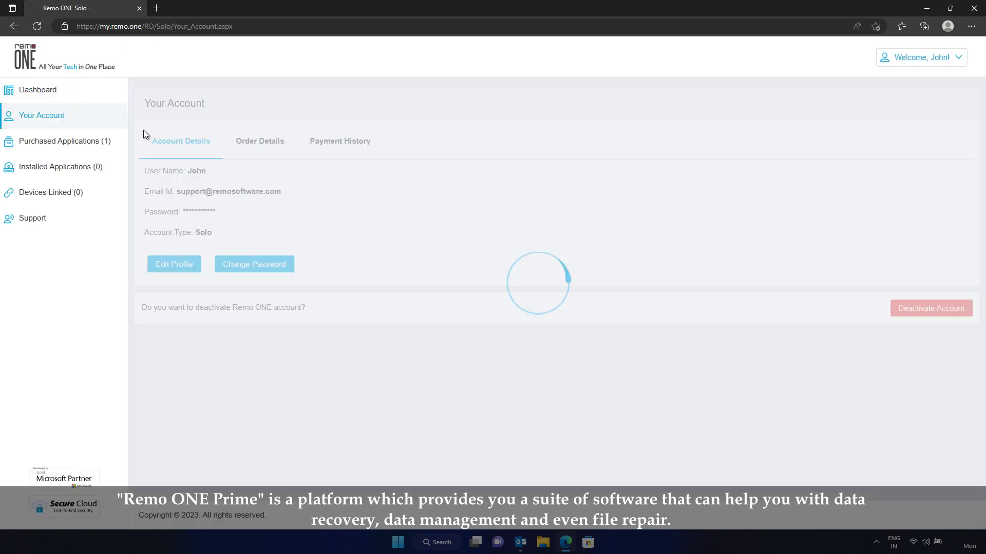
click(272, 150)
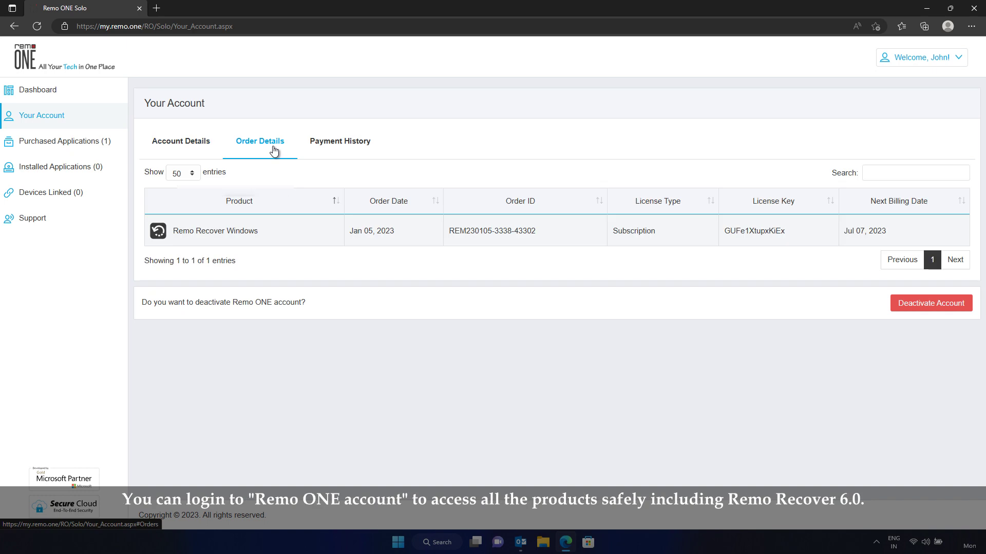
click(199, 150)
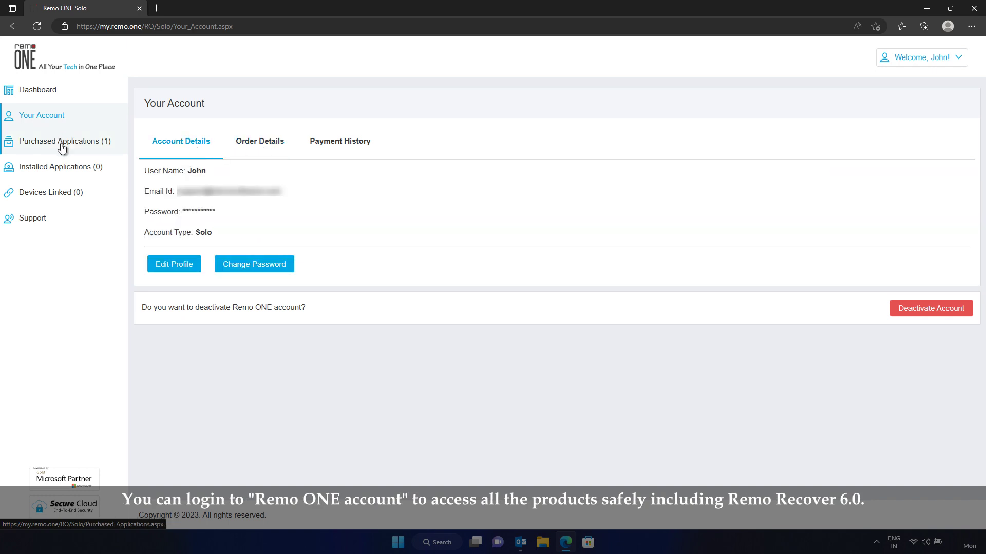
click(928, 9)
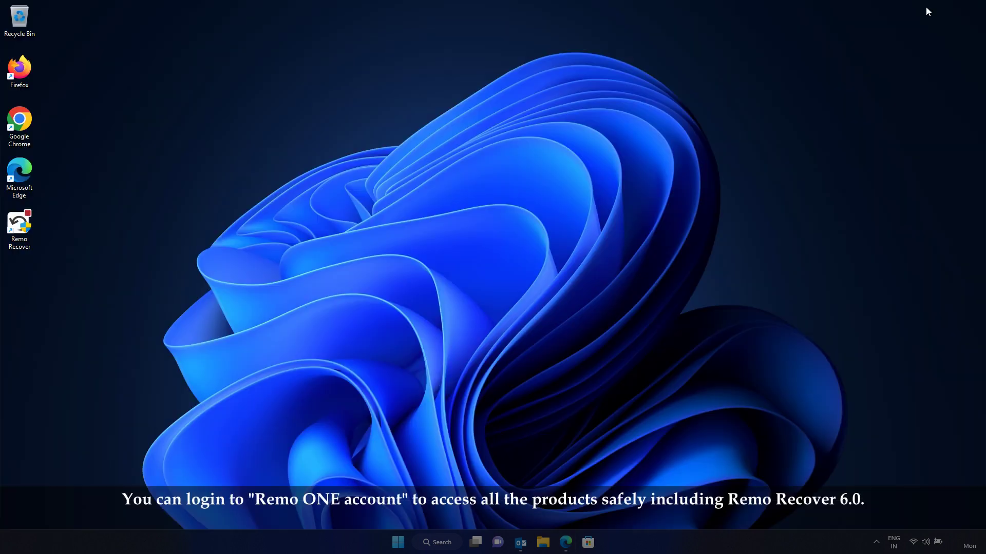
Relaunch Remo Recover from the desktop and close the Buy Remo Recover page that opens
double_click(26, 231)
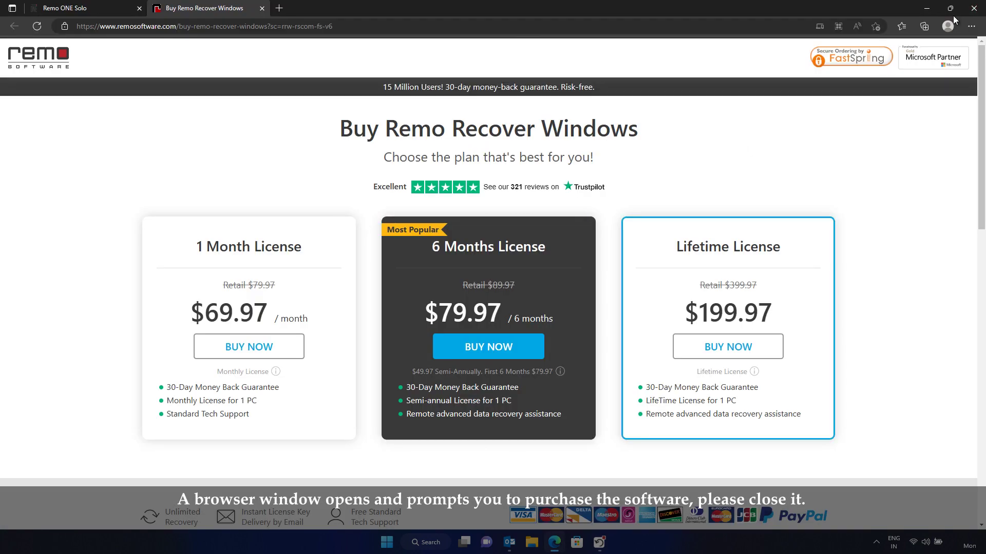
click(974, 9)
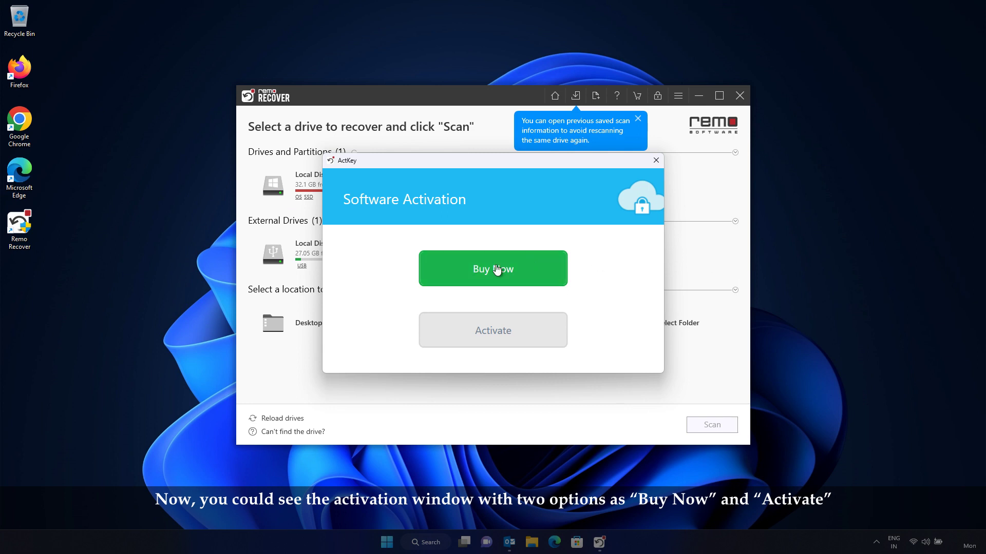
Choose Activate in Software Activation and accept configuring the Remo ONE licensing engine
click(511, 335)
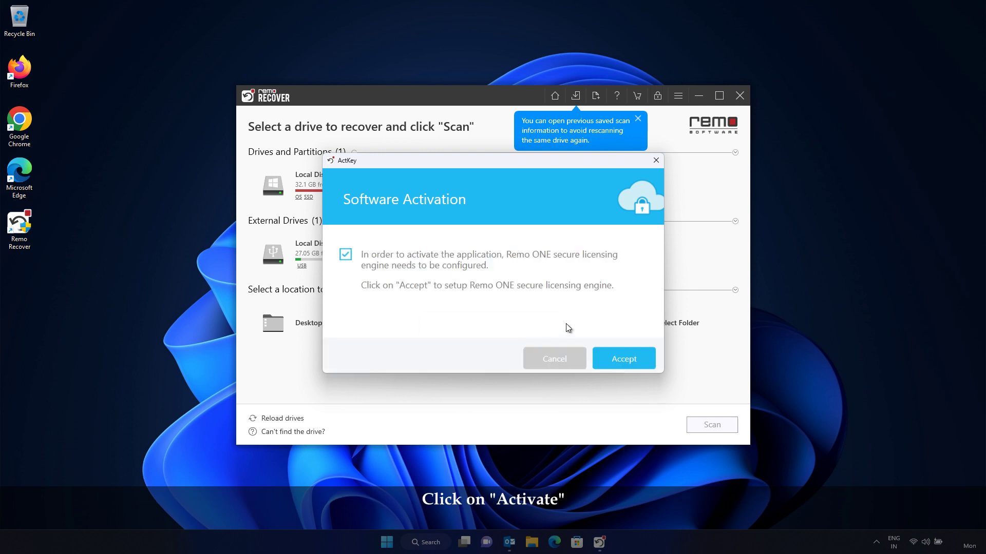
click(650, 361)
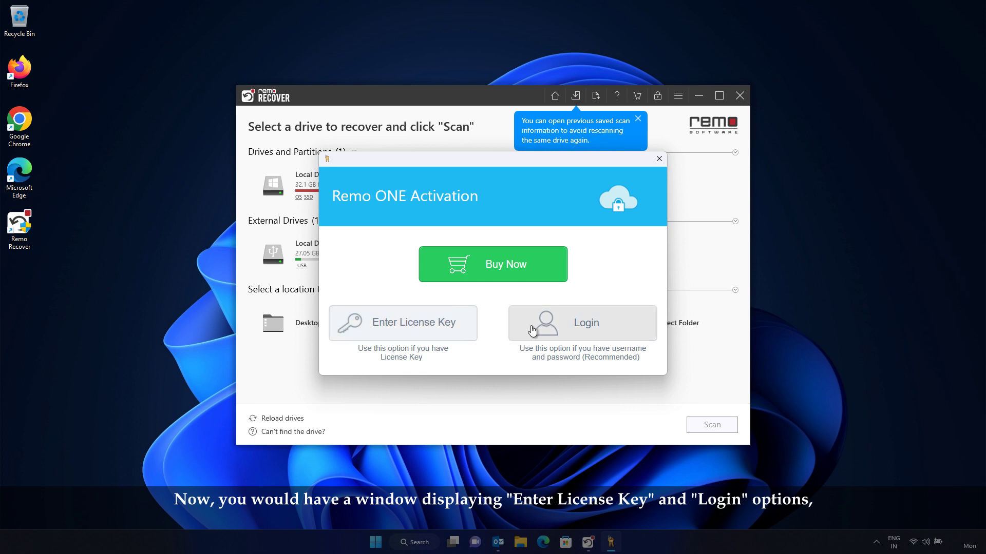
Activate via Login, signing in with the account e-mail and password
click(610, 331)
text(user@example.com)
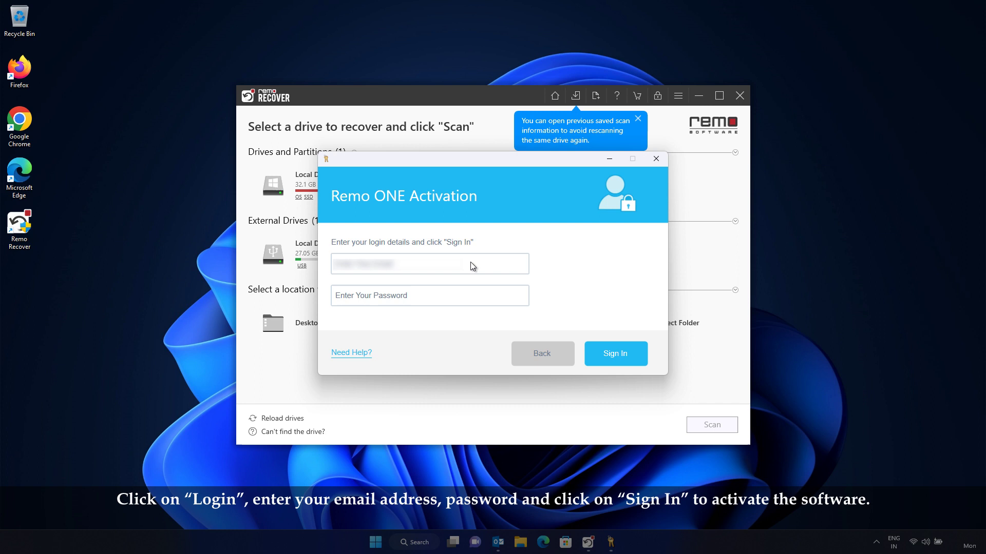
text(om)
key(Tab)
text(•••••••••)
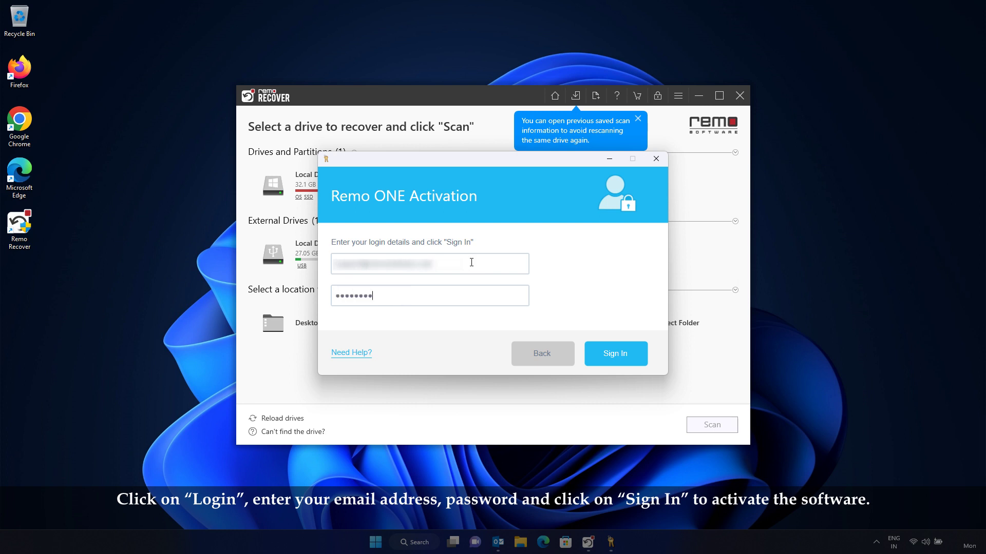
click(595, 360)
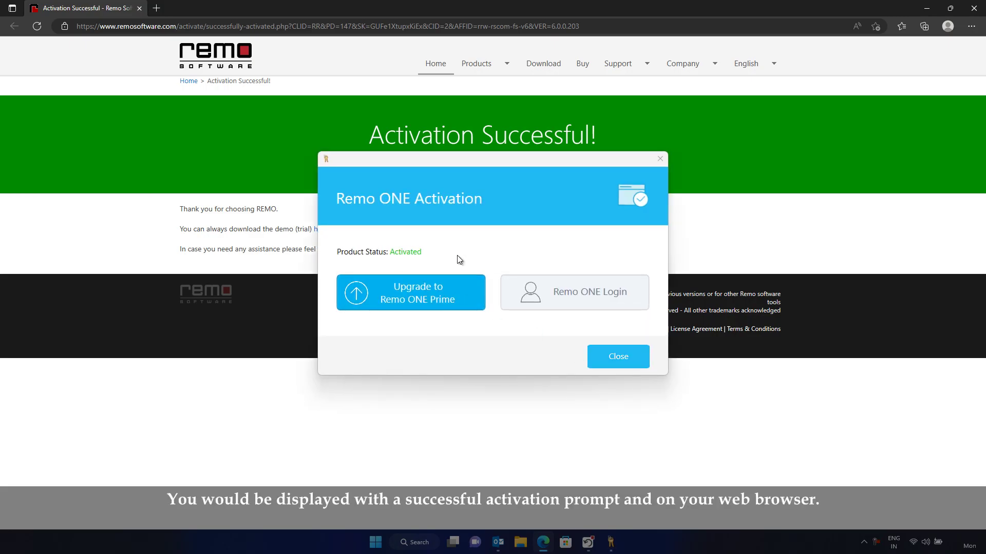
Dismiss the activation confirmation, close the success web page, and quit Remo Recover
click(613, 358)
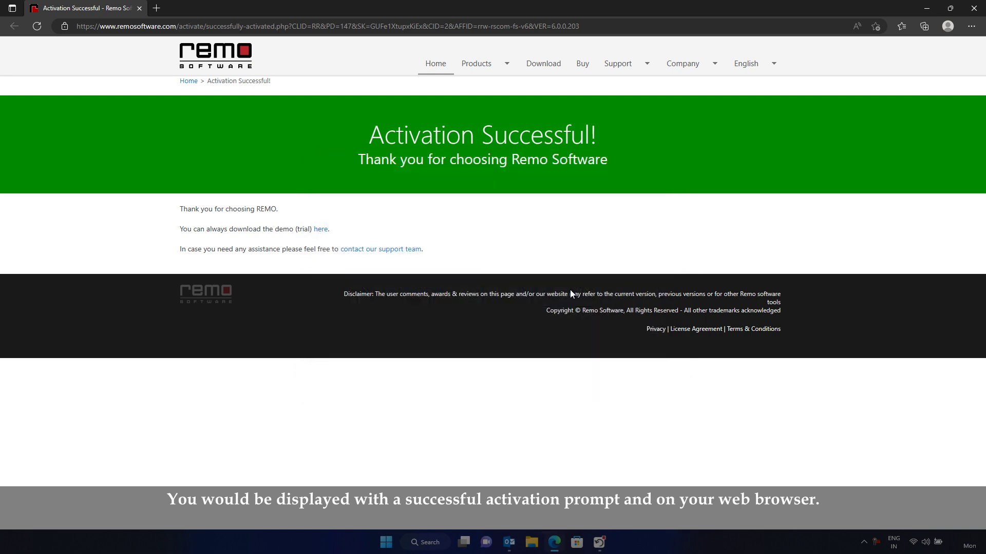
click(975, 7)
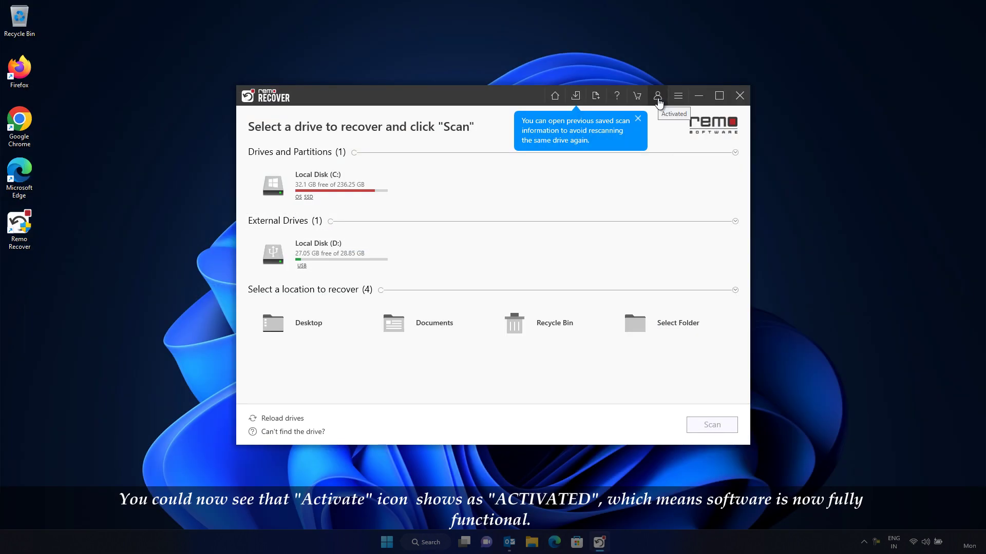
click(739, 96)
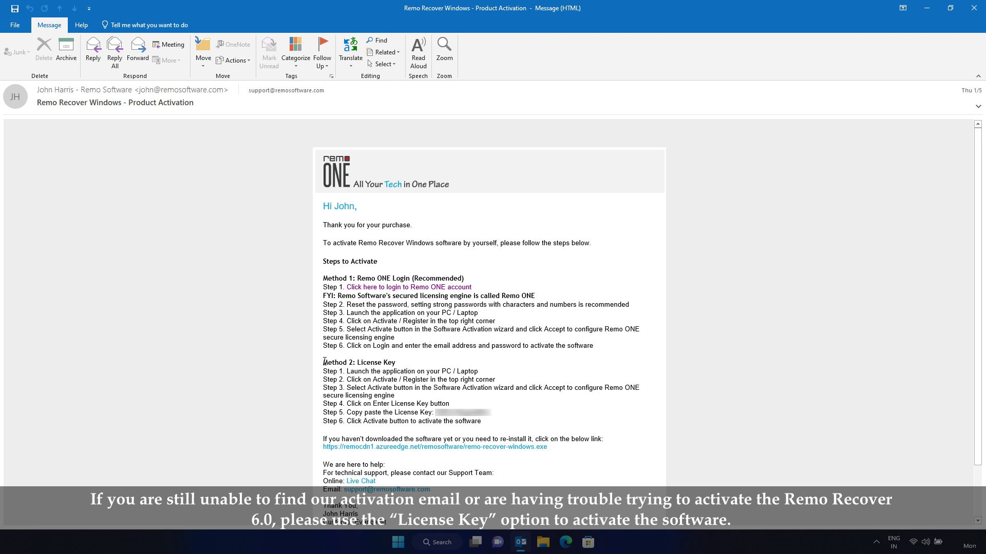
Select the license key under Method 2: License Key in the email and copy it
drag(324, 363, 403, 364)
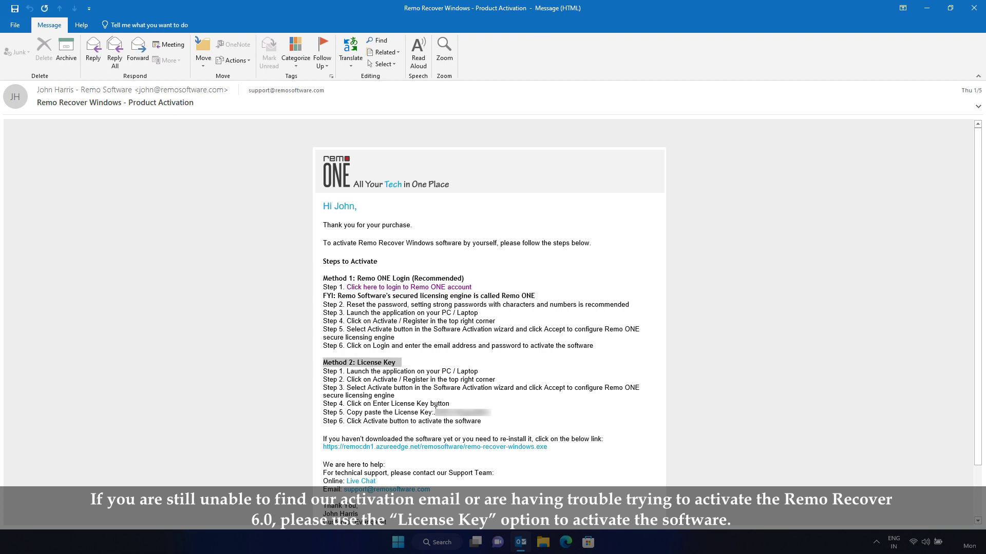
drag(435, 412, 485, 414)
right_click(483, 414)
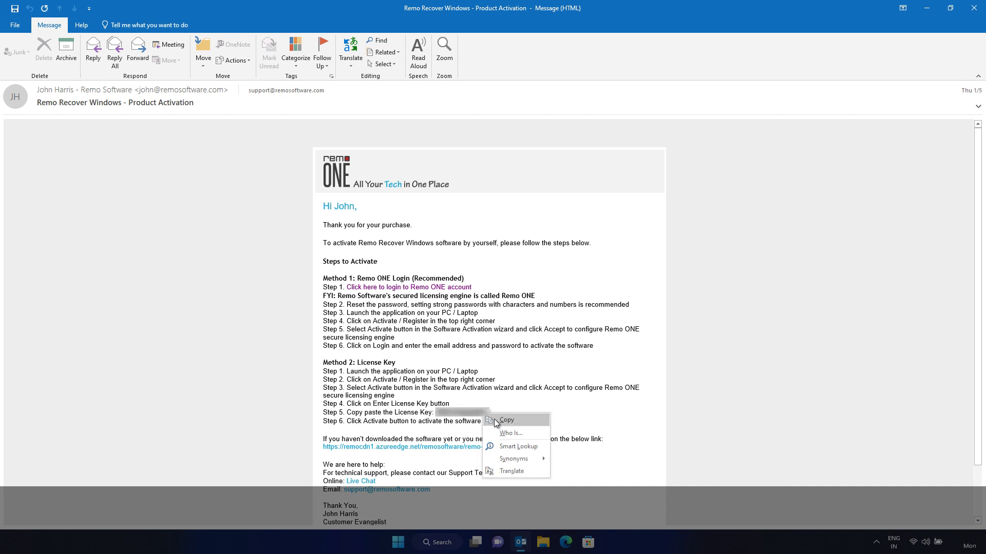
click(506, 420)
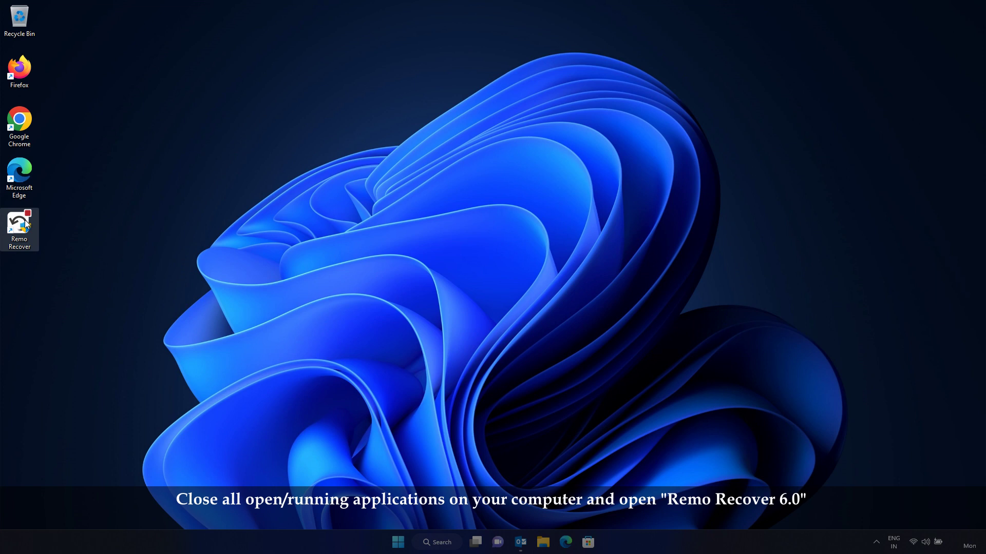
Relaunch Remo Recover, open its Activate/Register options, and close the Buy page in Edge
double_click(19, 226)
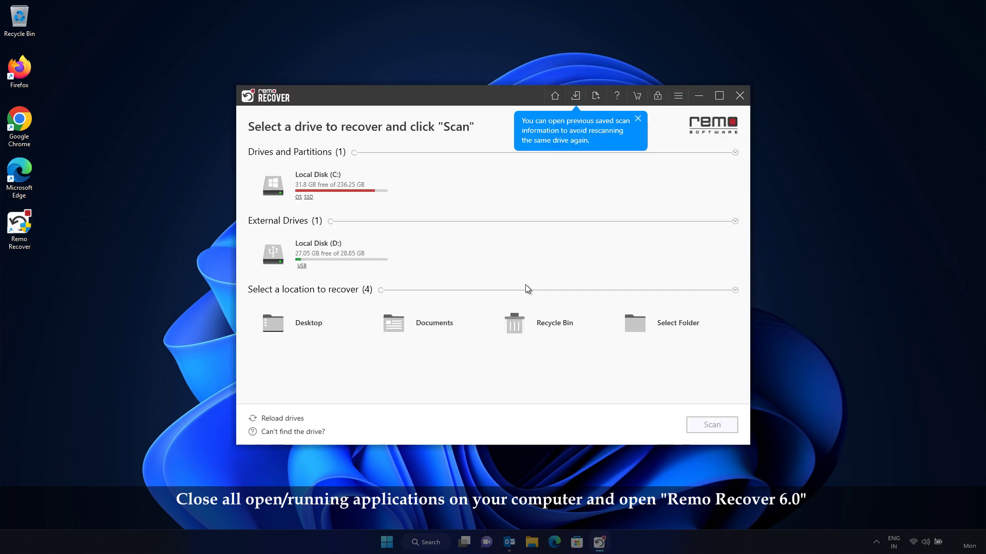
click(657, 97)
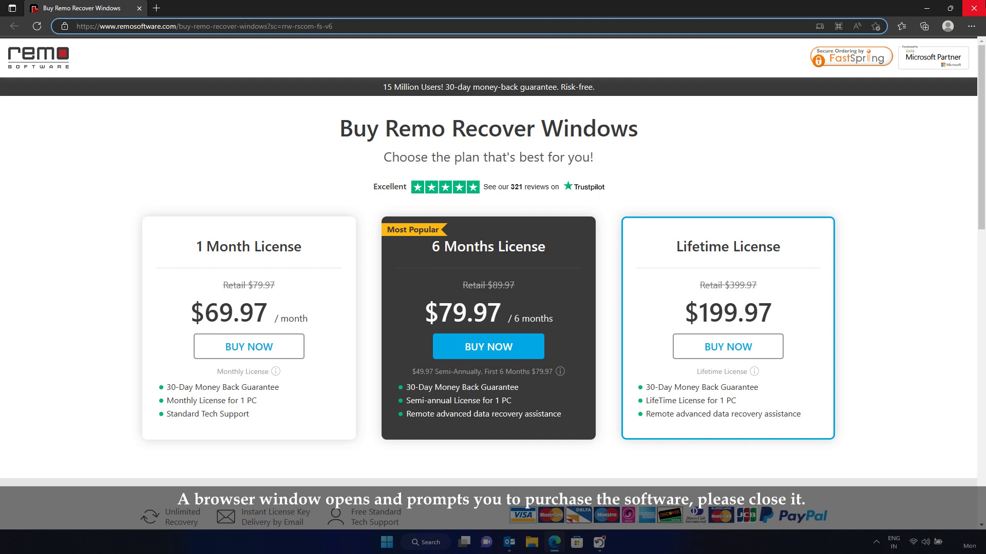
click(977, 8)
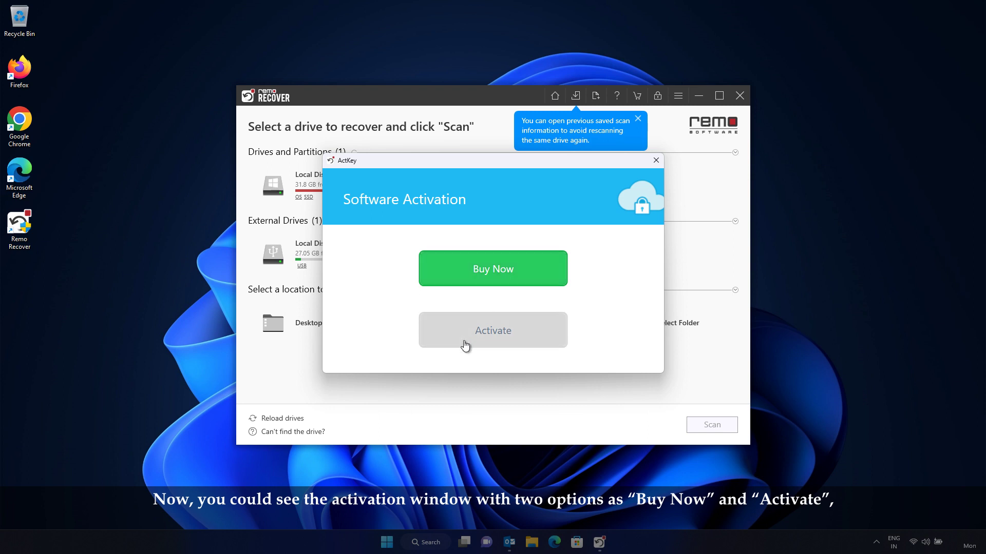
Choose Activate, then accept downloading and configuring the Remo ONE licensing engine
click(511, 345)
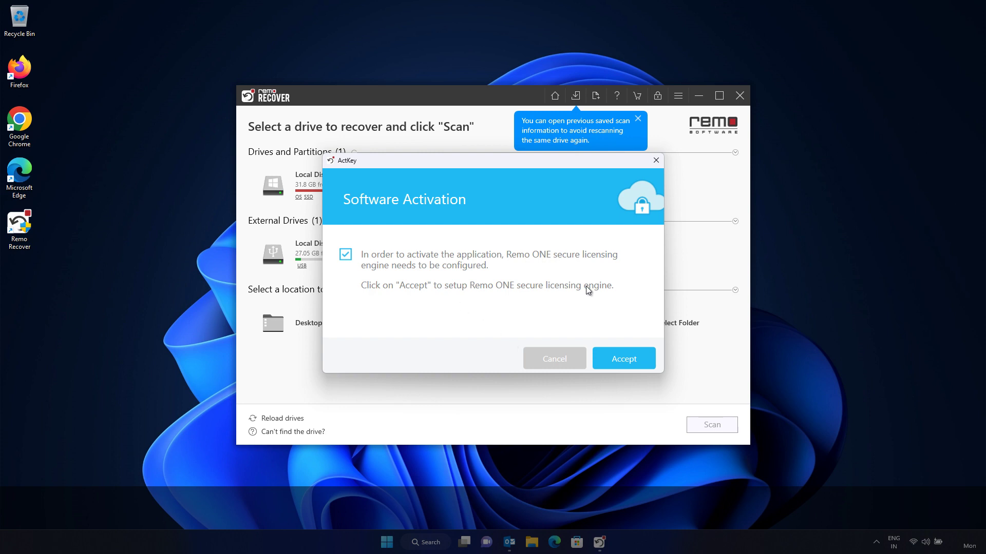
click(649, 364)
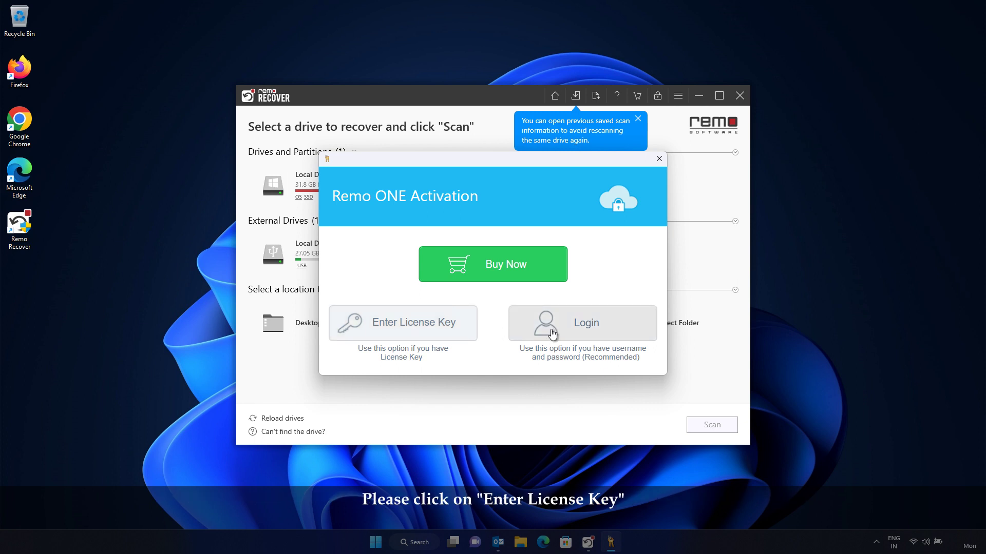
Copy the license key from the Outlook email, paste it into the key box, and activate
click(425, 338)
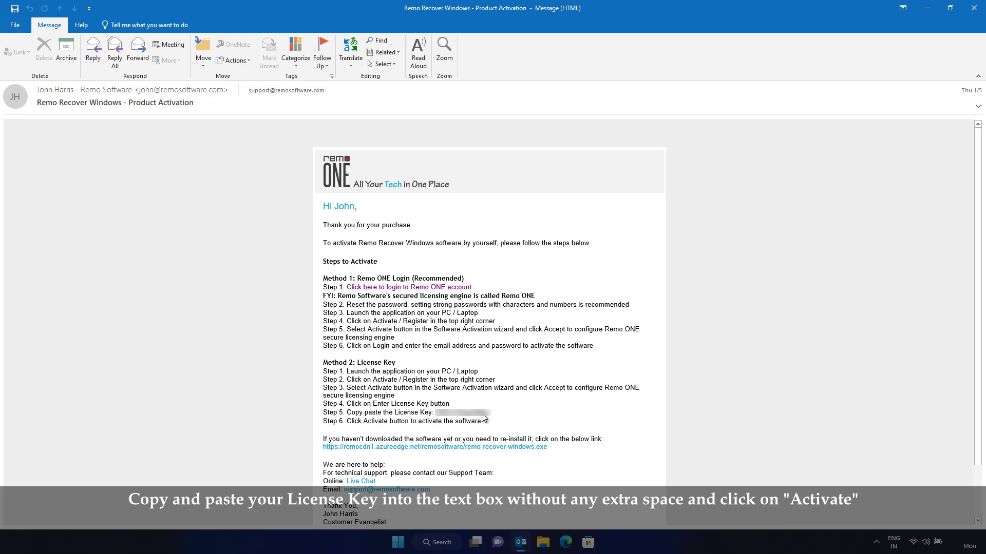
right_click(483, 416)
click(506, 420)
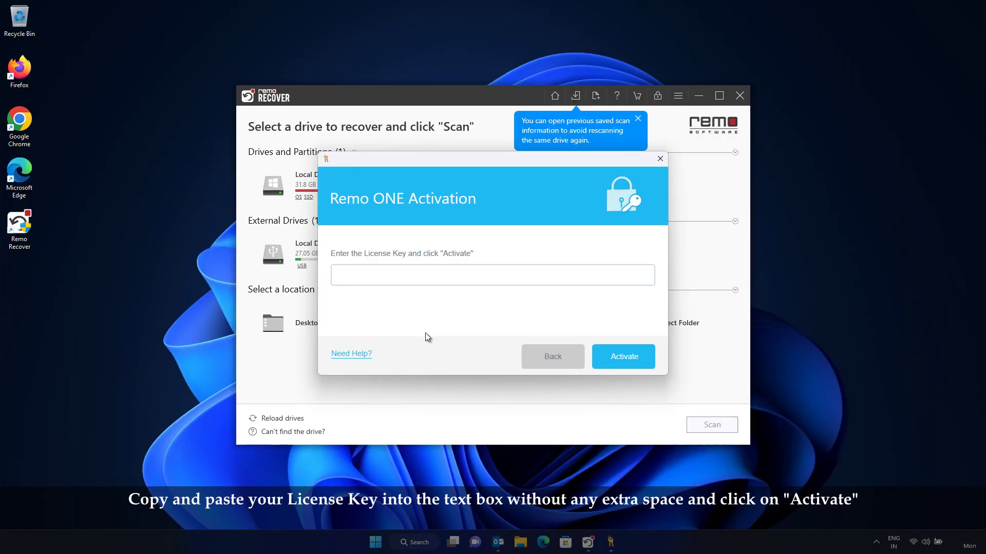
key(ctrl+v)
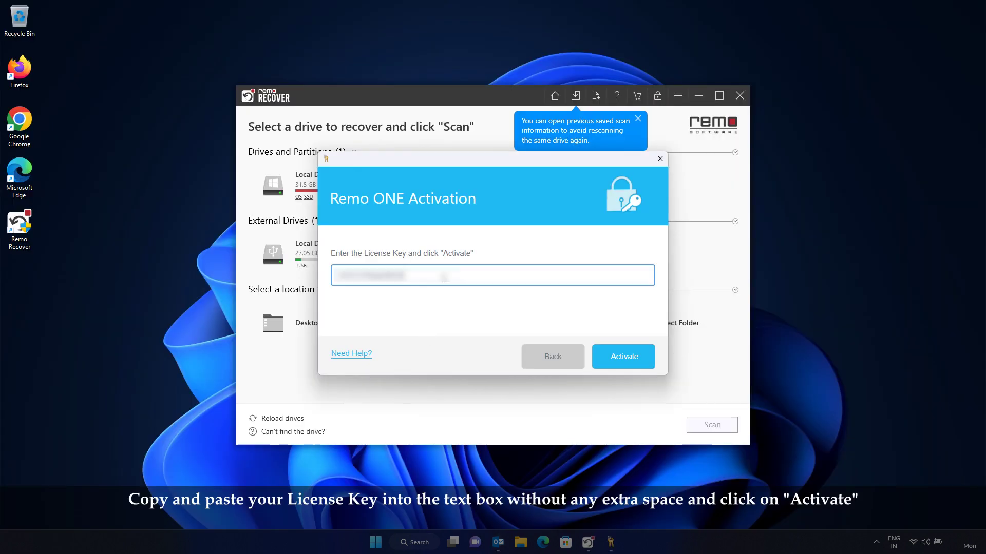
click(604, 359)
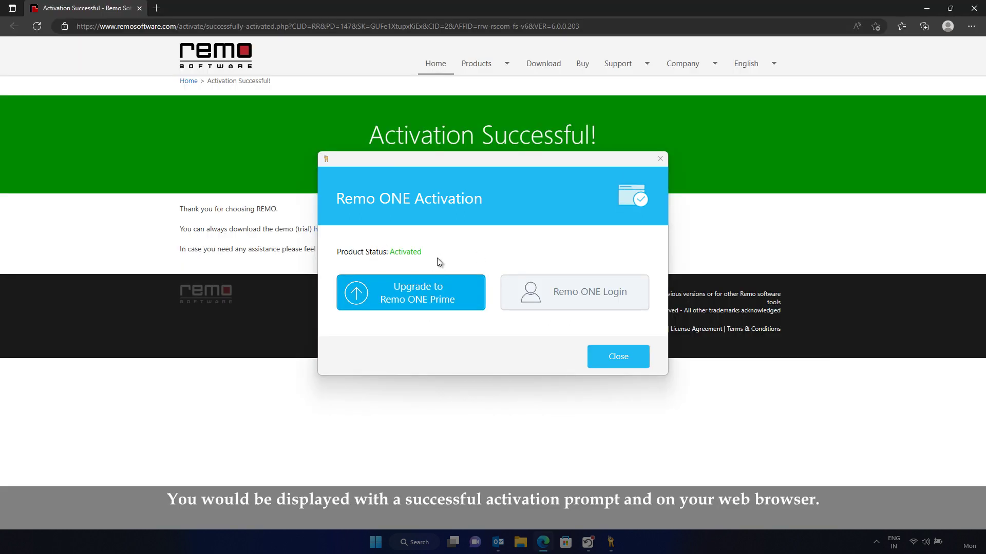
Close the Remo ONE Activation confirmation and the Edge Activation Successful page
click(620, 356)
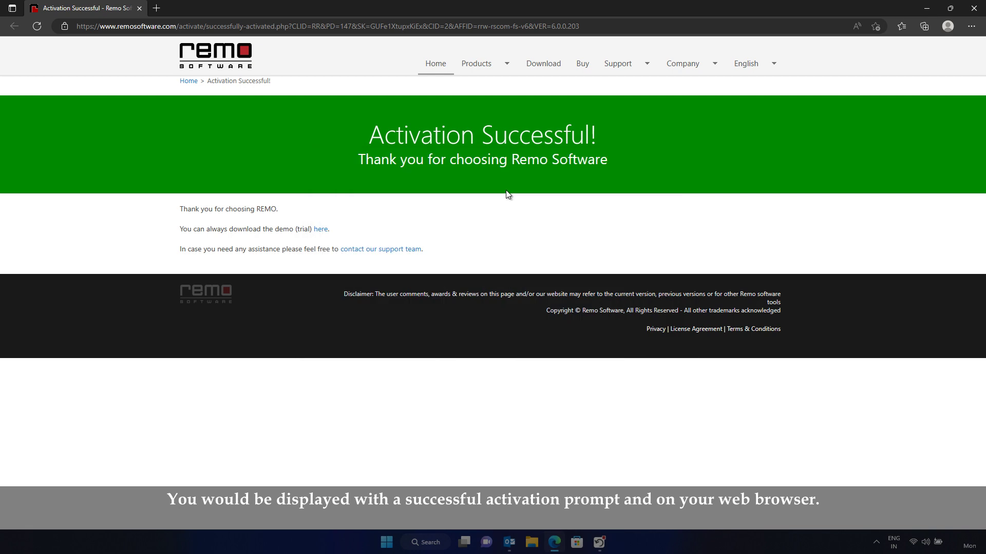
click(974, 8)
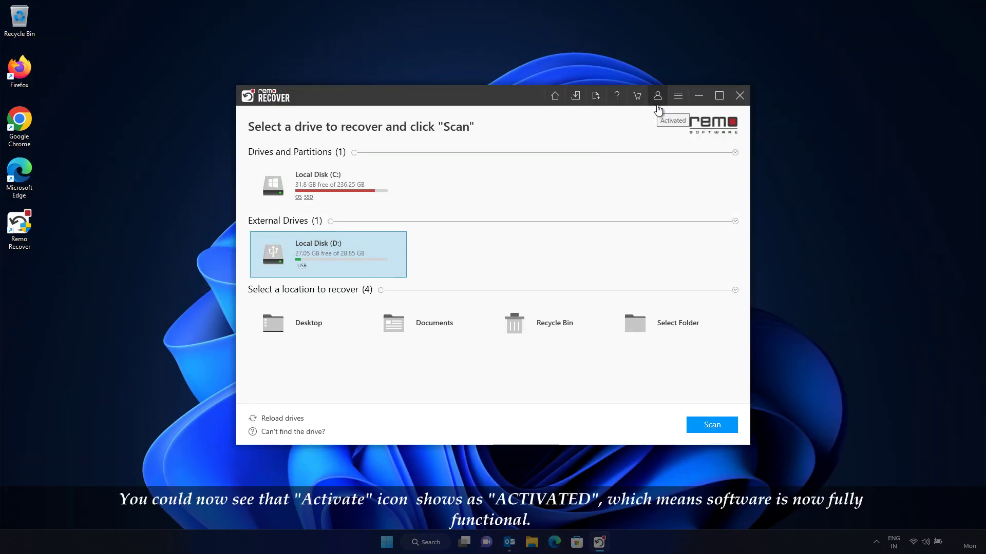